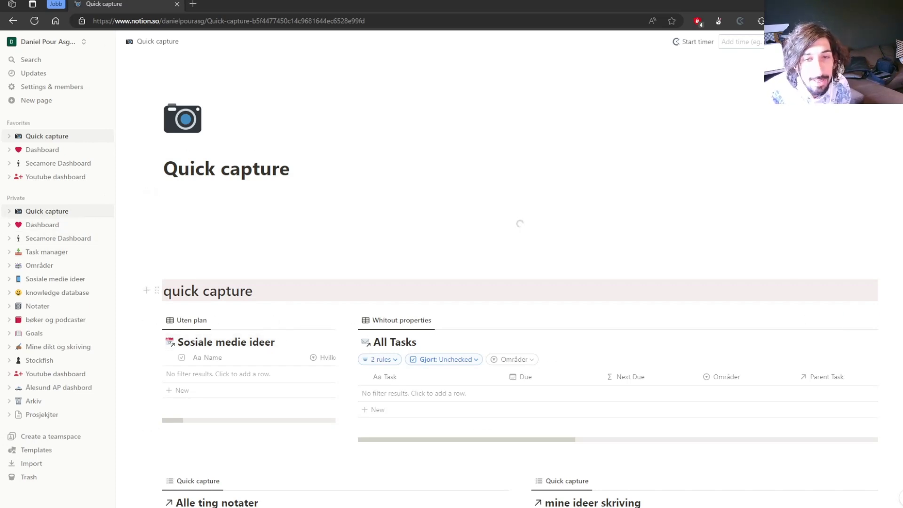
Scroll down through the Quick capture page's database views
scroll(518, 329, "down", 3)
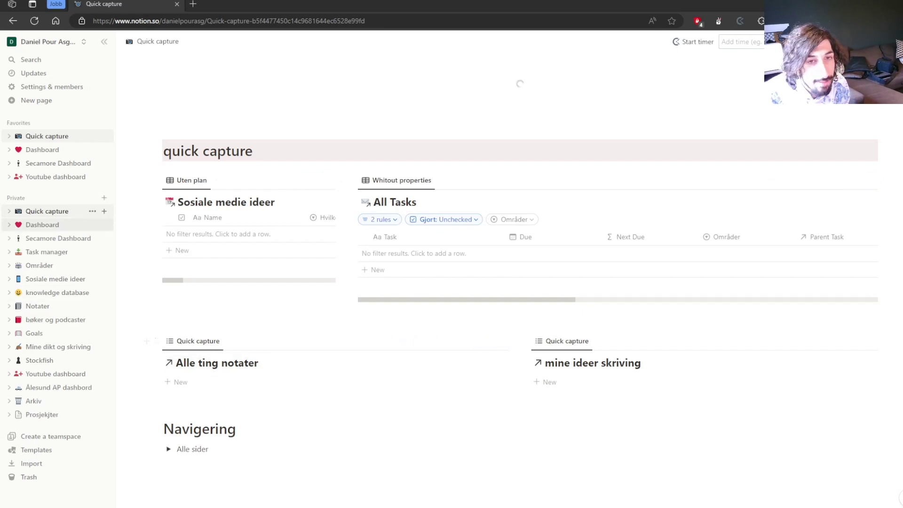
In Task manager's Neste syv dagene, add a task 'test' and open All Tasks as a full page
left_click(47, 252)
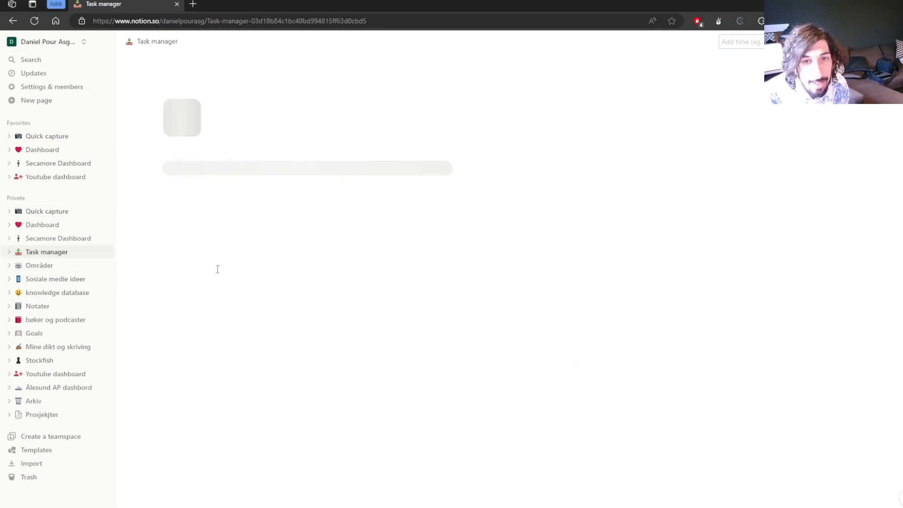
left_click(210, 282)
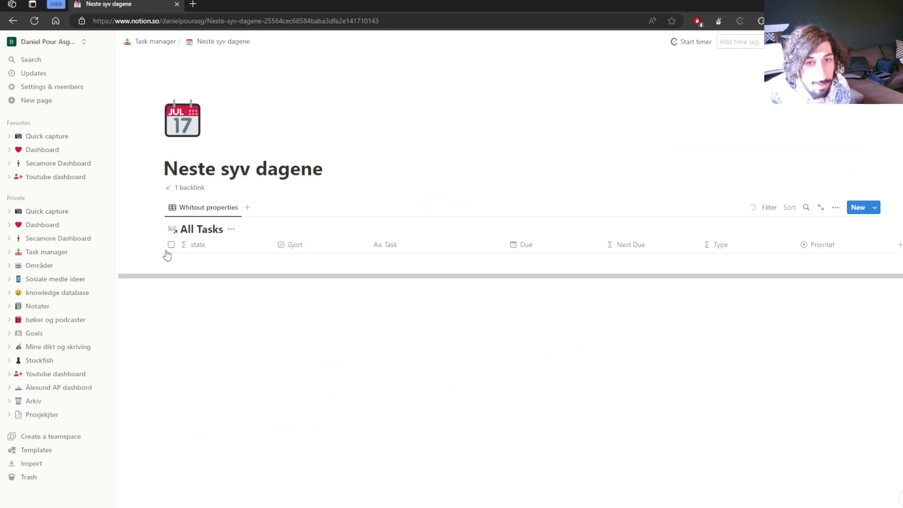
left_click(859, 207)
type("test")
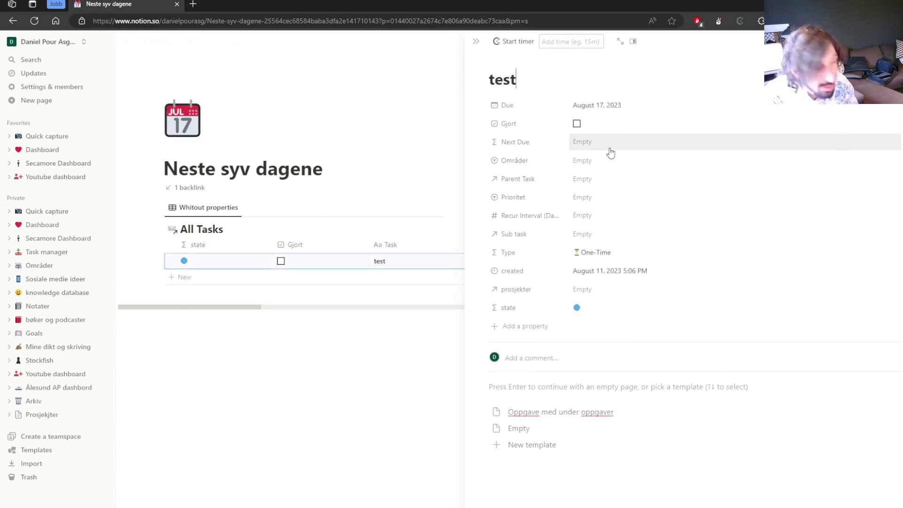
key("Return")
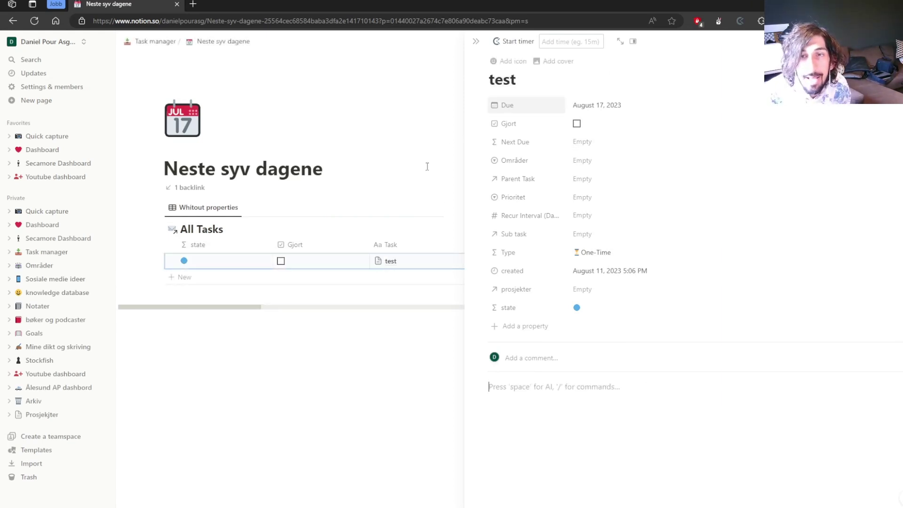
left_click(385, 209)
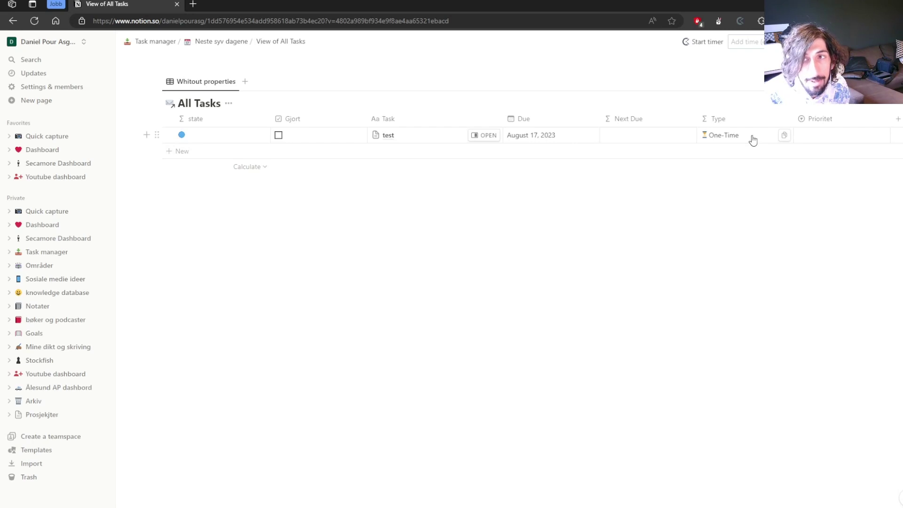
left_click(614, 121)
left_click(623, 77)
left_click(643, 142)
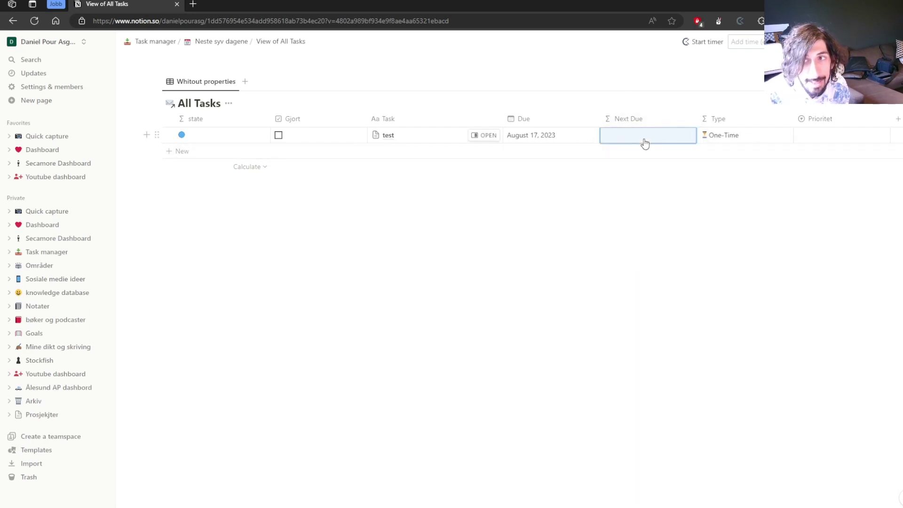
left_click(641, 144)
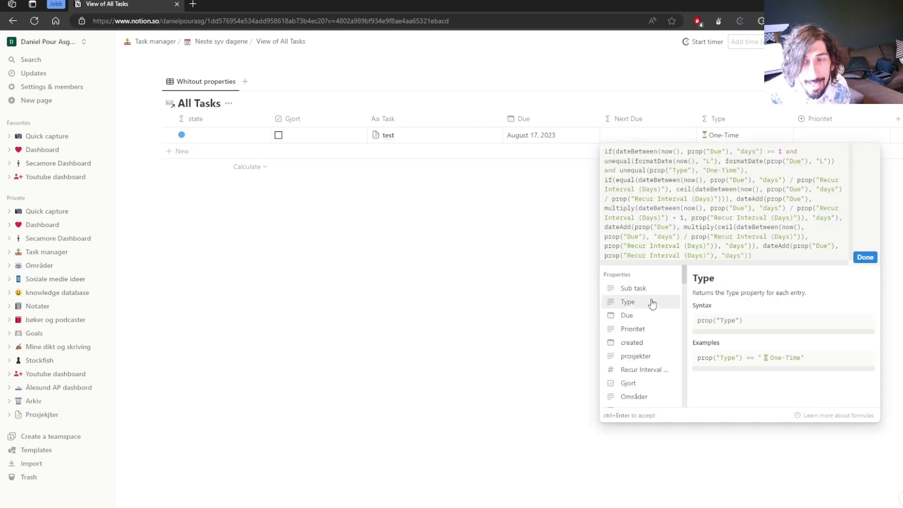
left_click(627, 142)
left_click(637, 139)
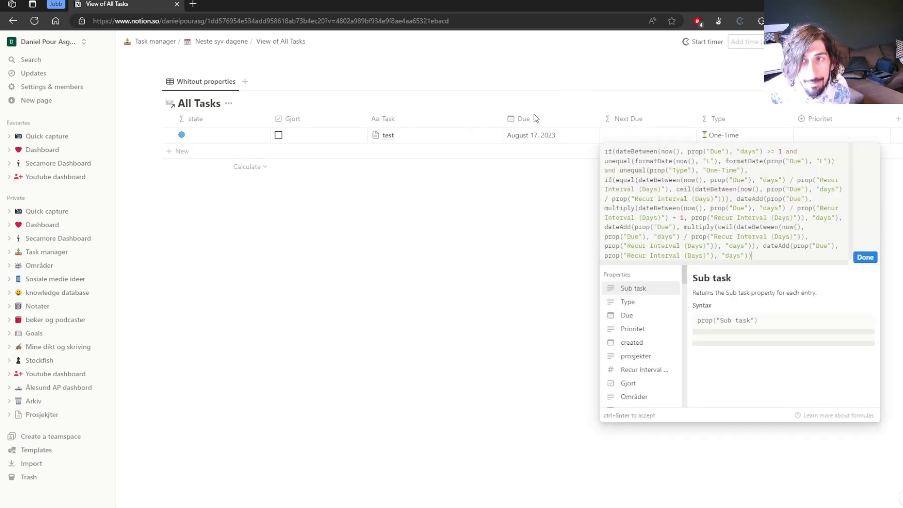
left_click(515, 97)
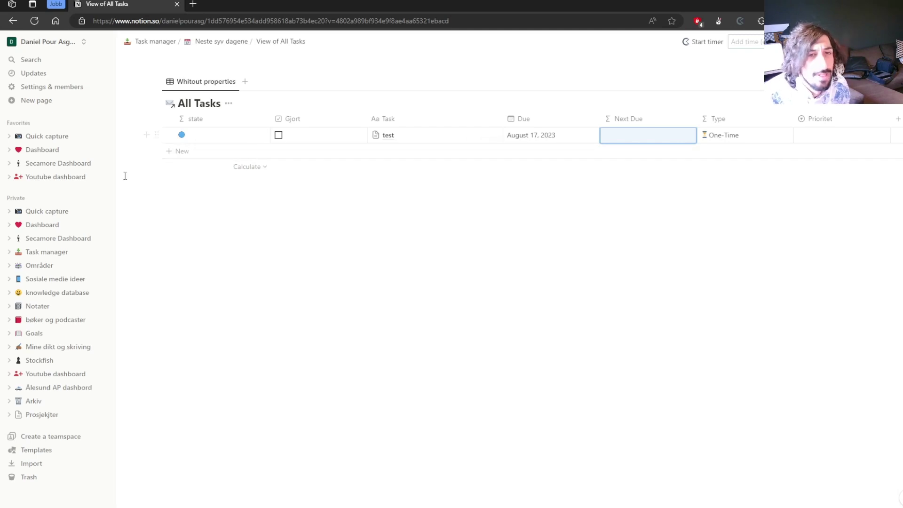
Open the Dashboard and scroll down to the task calendar and Goals table, then back up
left_click(66, 226)
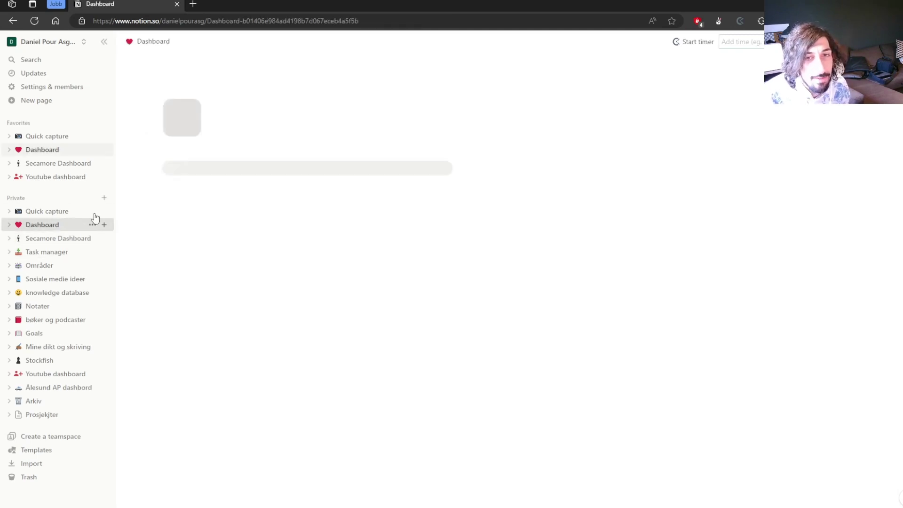
scroll(383, 149, "down", 4)
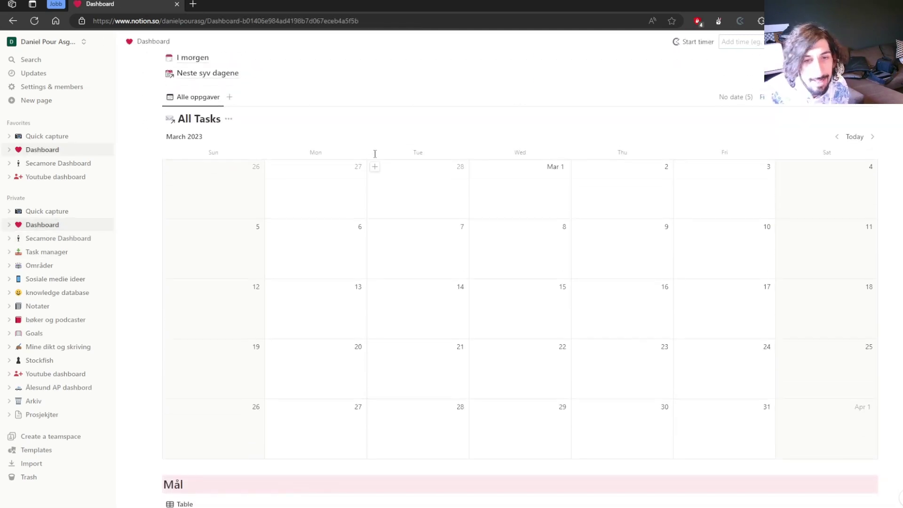
scroll(362, 151, "down", 3)
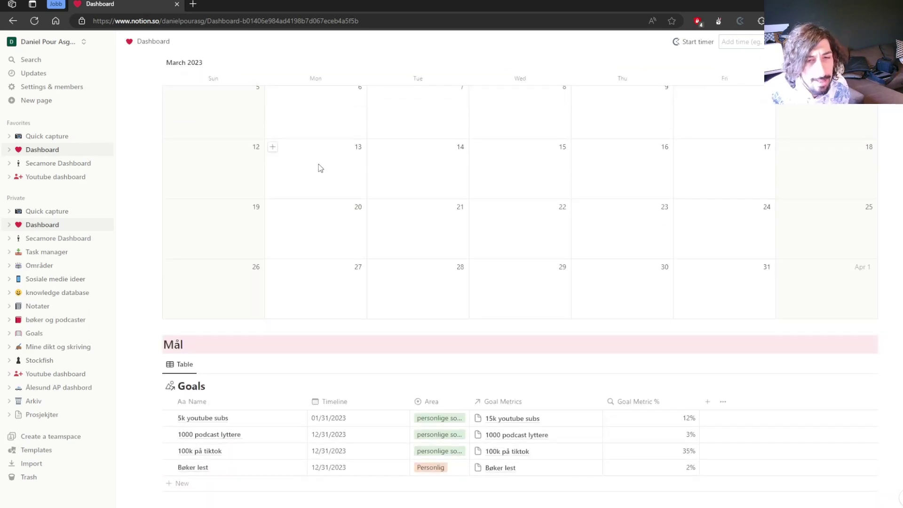
scroll(323, 164, "up", 5)
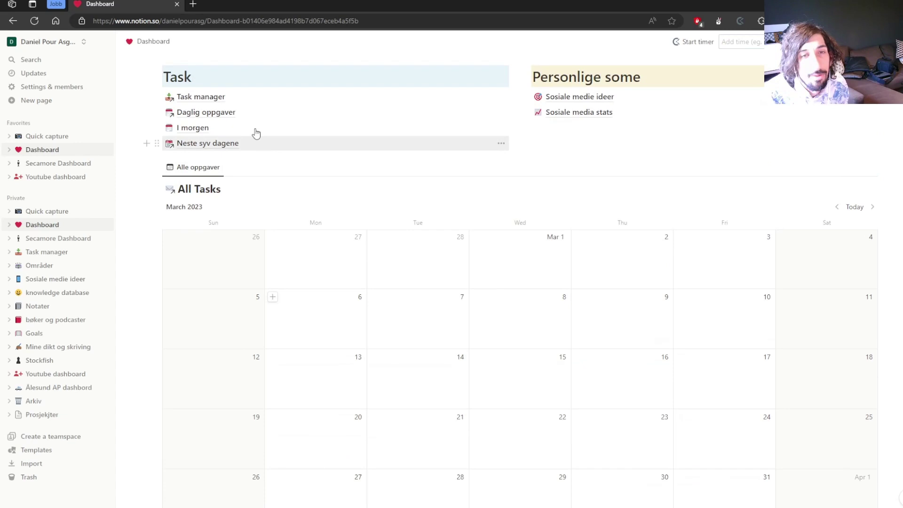
scroll(221, 147, "up", 3)
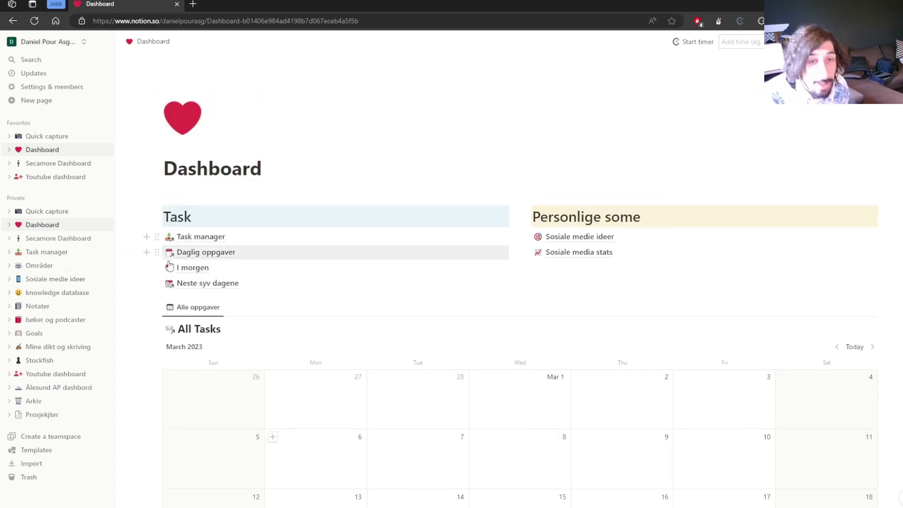
On bøker og podcaster, widen the podcast notater Episode column to show full titles
left_click(45, 319)
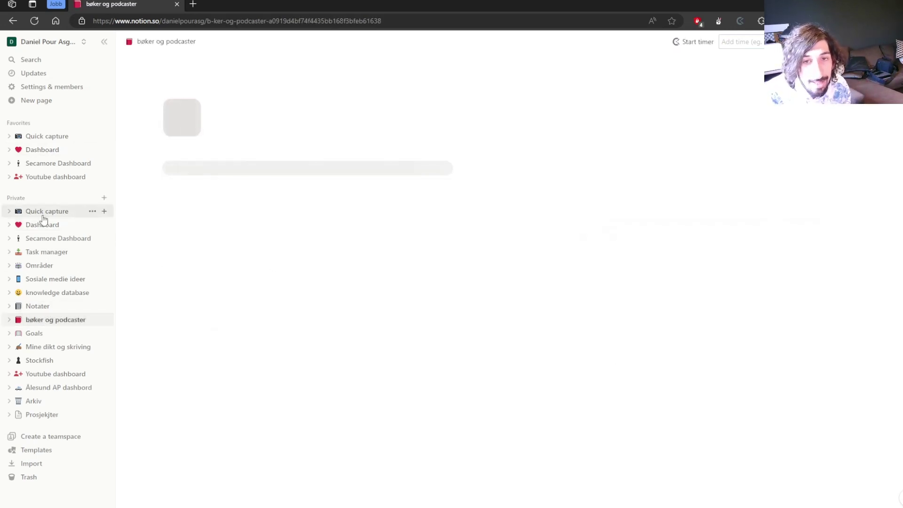
scroll(261, 210, "down", 7)
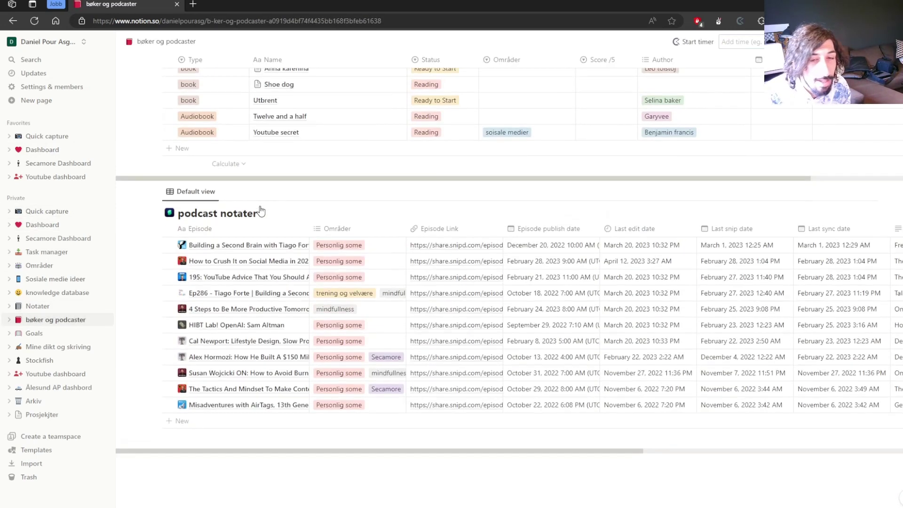
scroll(261, 210, "down", 2)
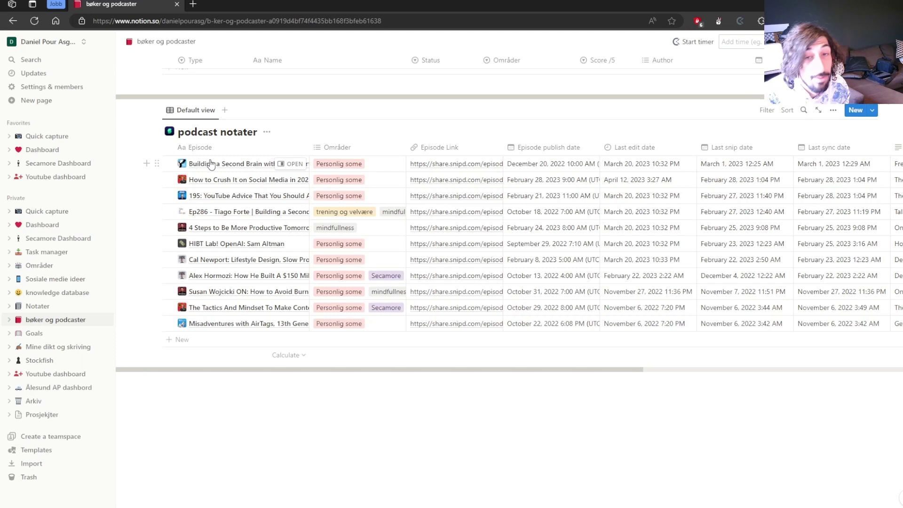
double_click(309, 147)
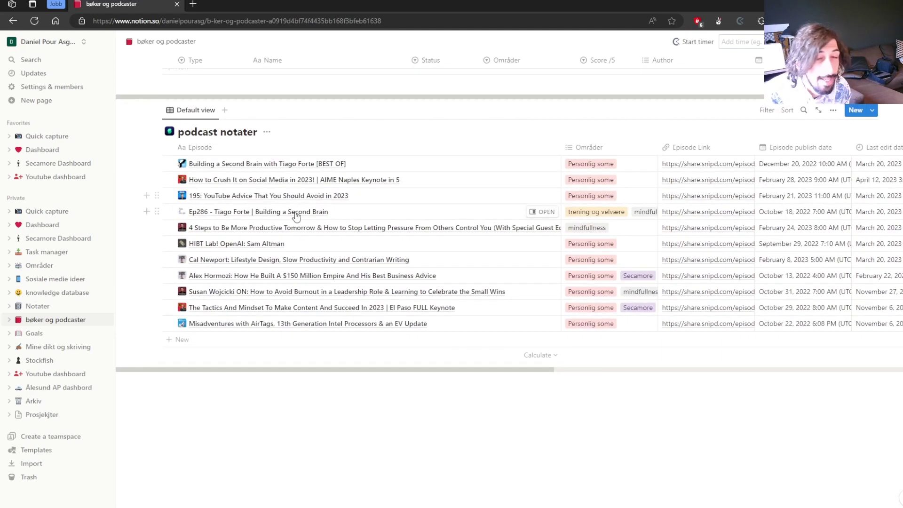
scroll(297, 197, "up", 2)
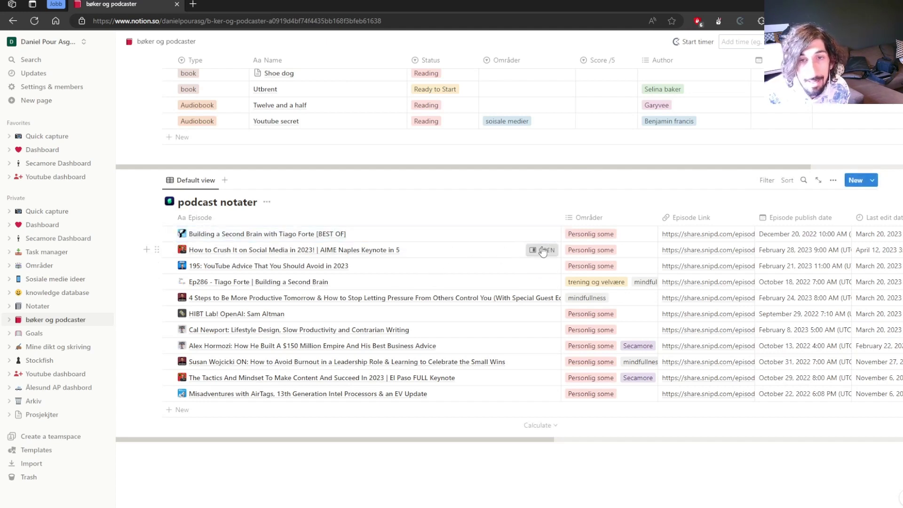
Preview the How to Crush It episode, expand and collapse its TikTok notes, then close it
left_click(543, 249)
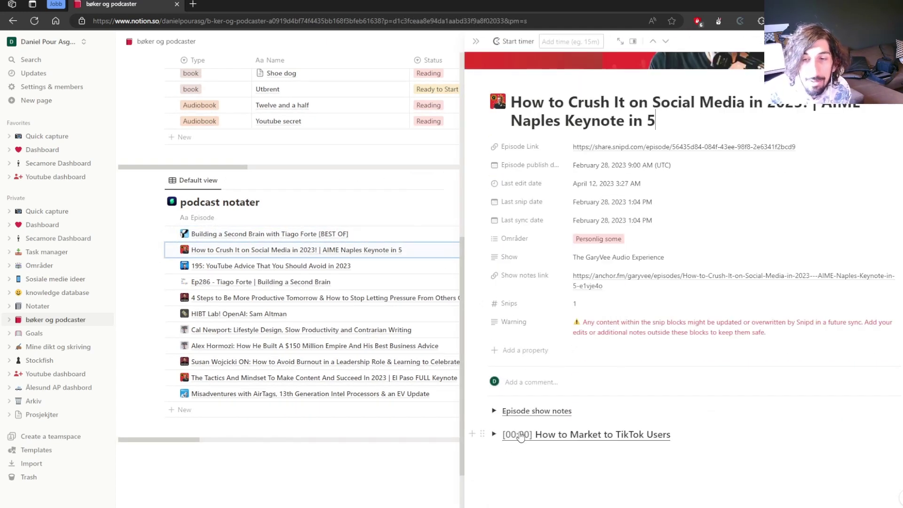
left_click(493, 434)
scroll(541, 406, "down", 1)
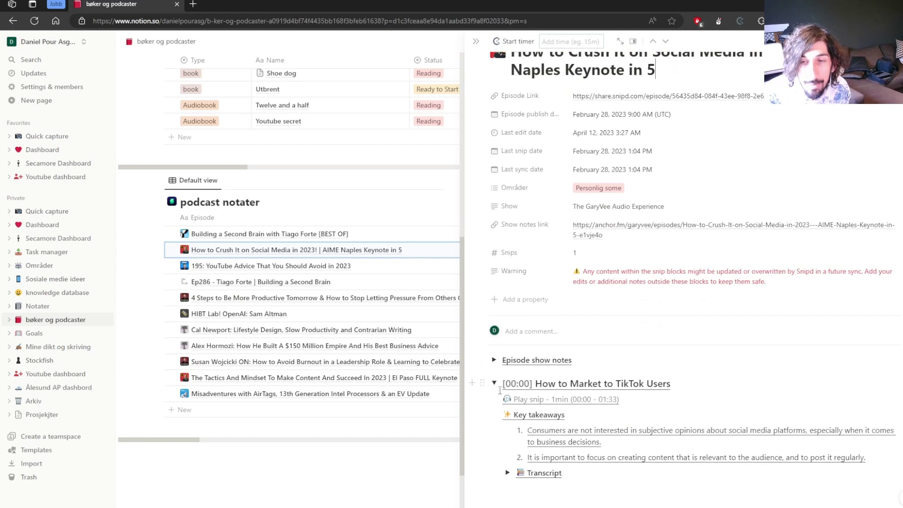
left_click(494, 383)
left_click(476, 41)
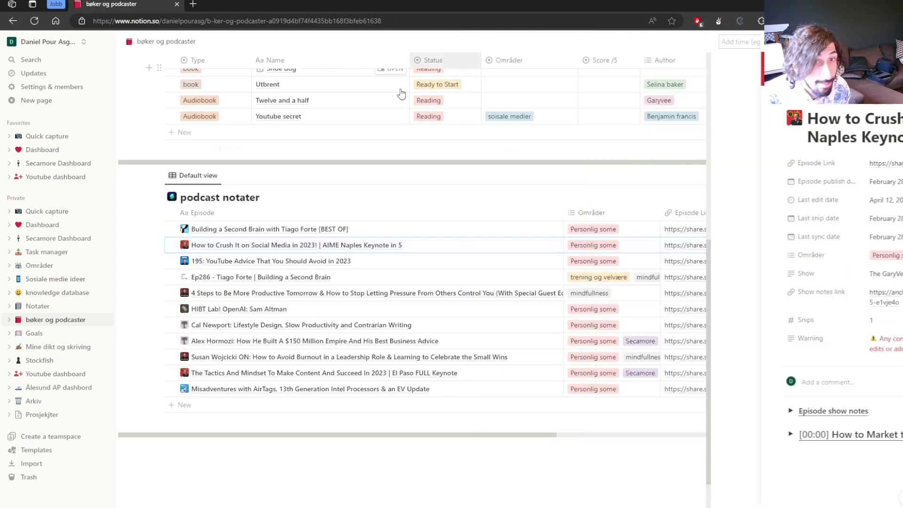
Scroll back to the top of bøker og podcaster and switch to the AnyType window
scroll(284, 148, "up", 6)
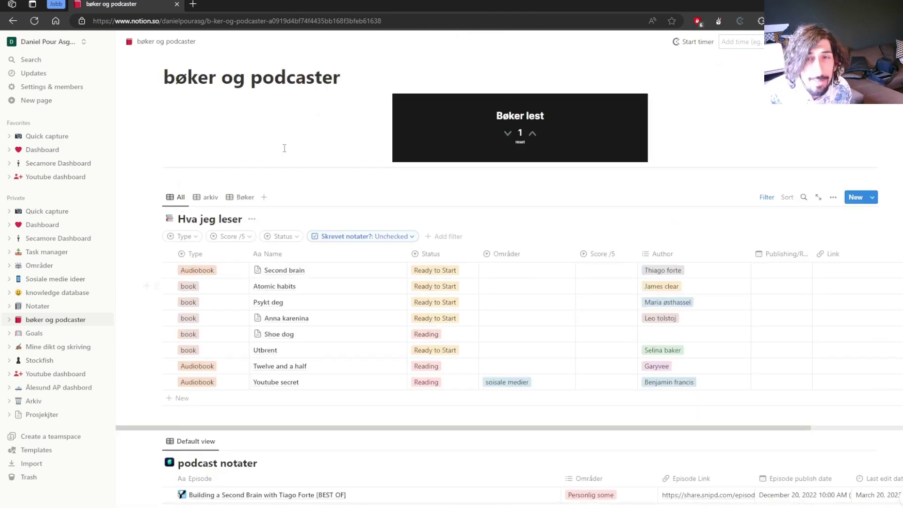
scroll(284, 148, "up", 2)
scroll(275, 163, "up", 1)
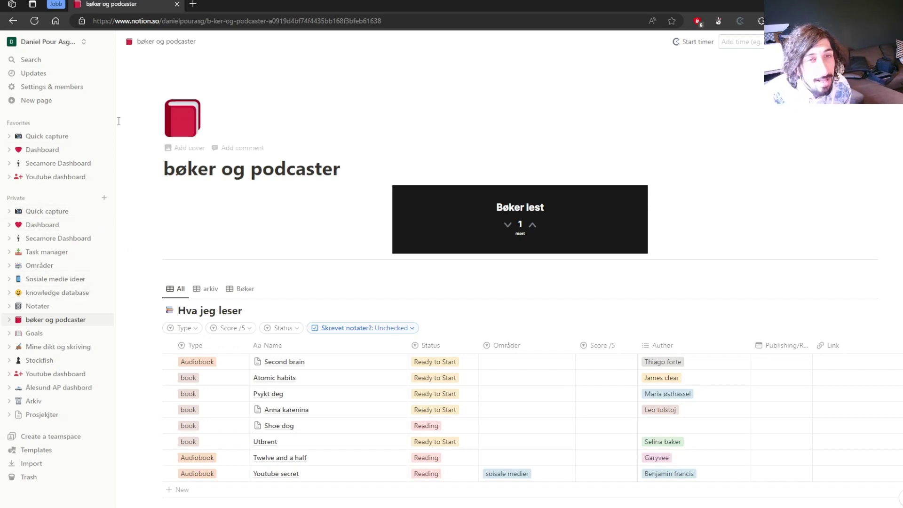
left_click(179, 8)
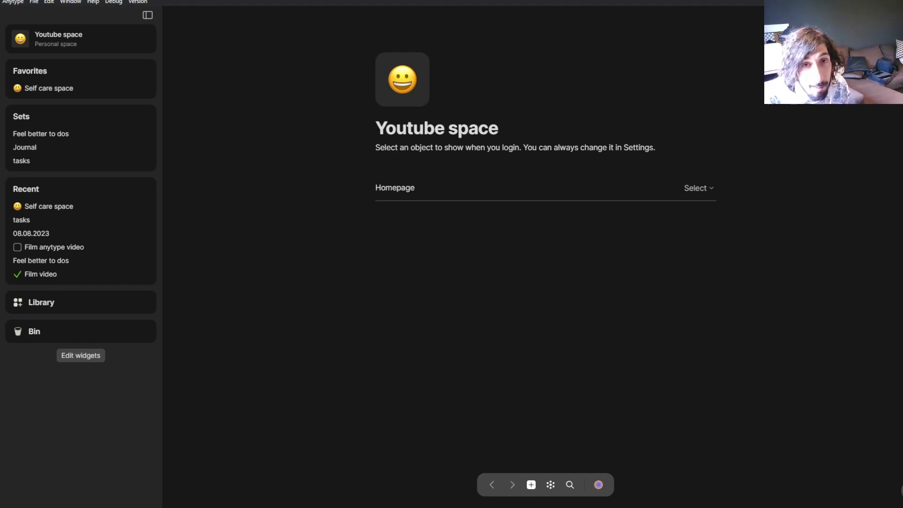
Peek at the Youtube space settings, dismiss them, and open Self care space from Favorites
left_click(38, 38)
key("Escape")
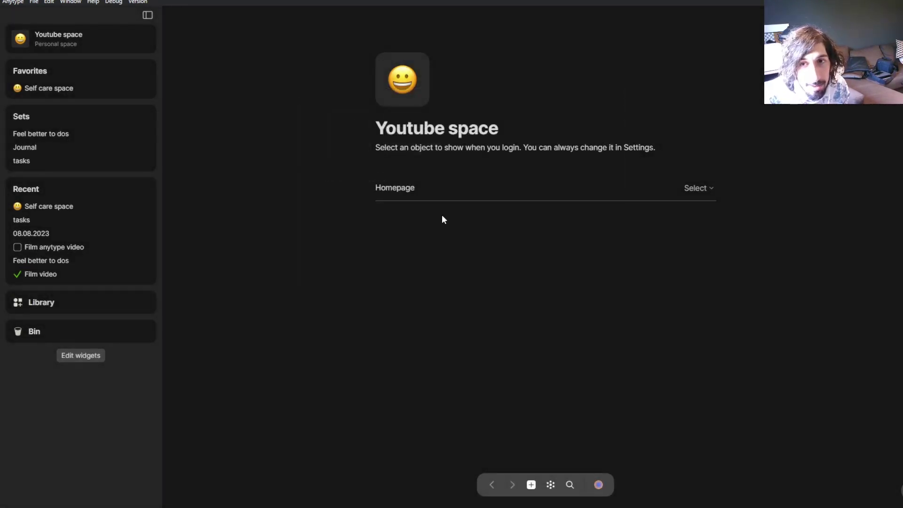
left_click(45, 88)
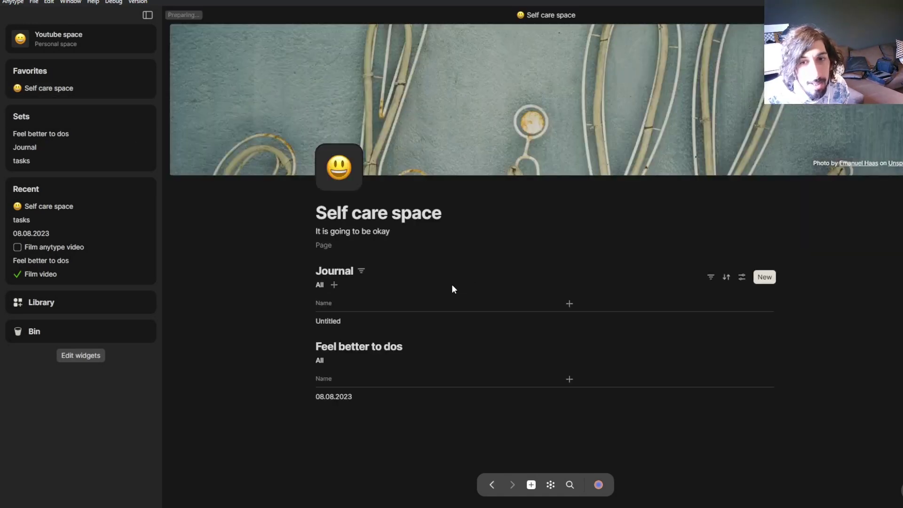
scroll(411, 314, "down", 1)
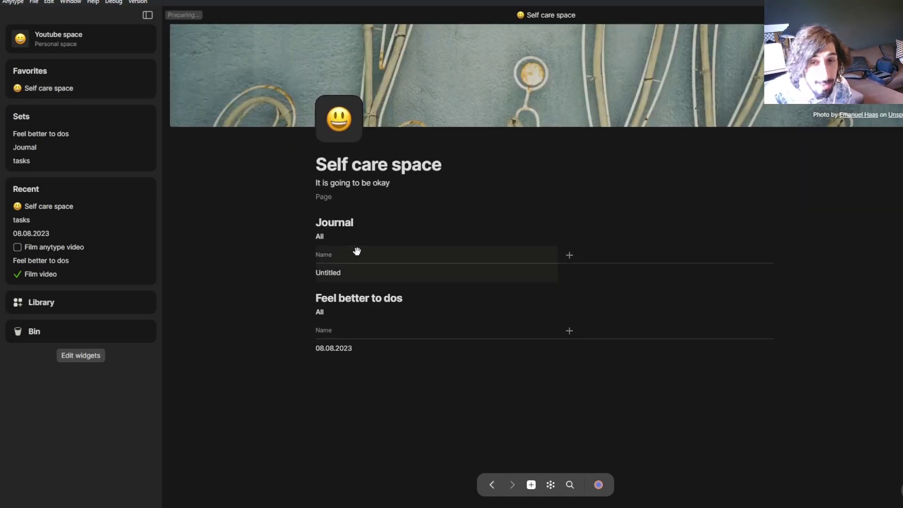
Add a Due date column to the Journal set and set Untitled's date to Aug 25, 2023
left_click(568, 256)
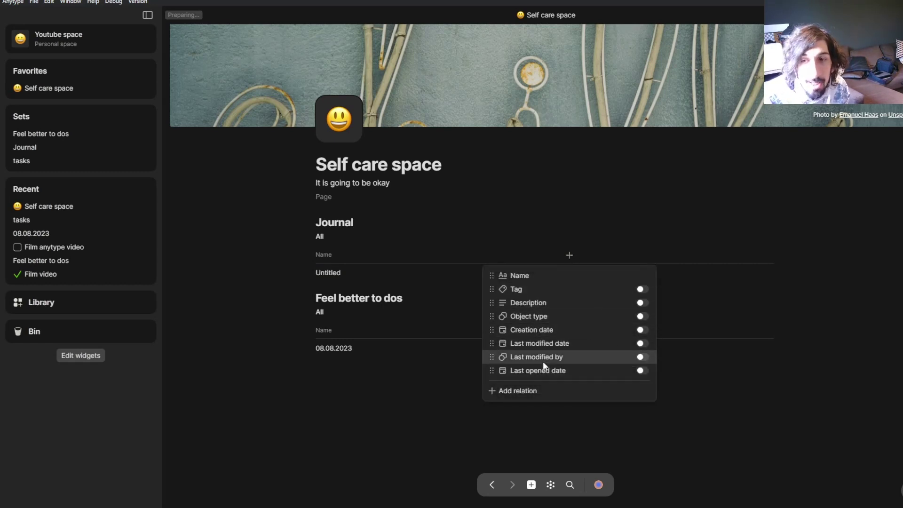
left_click(520, 392)
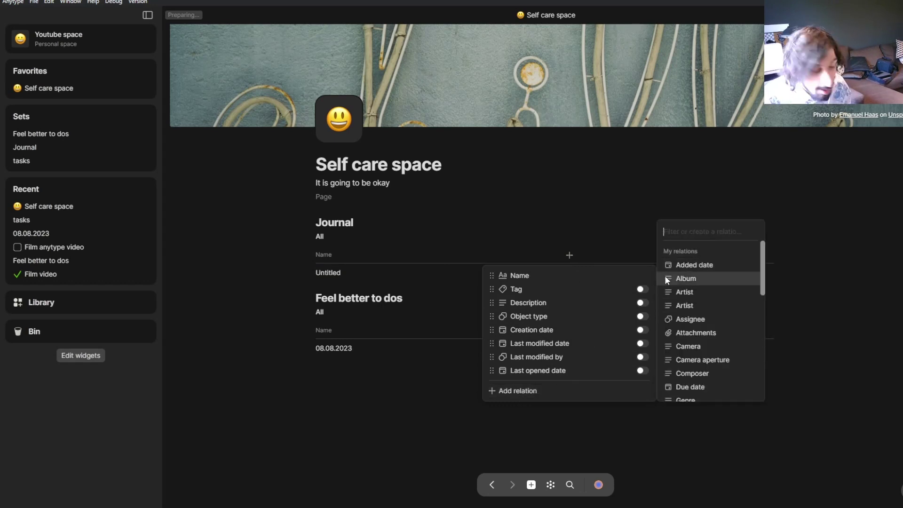
type("f")
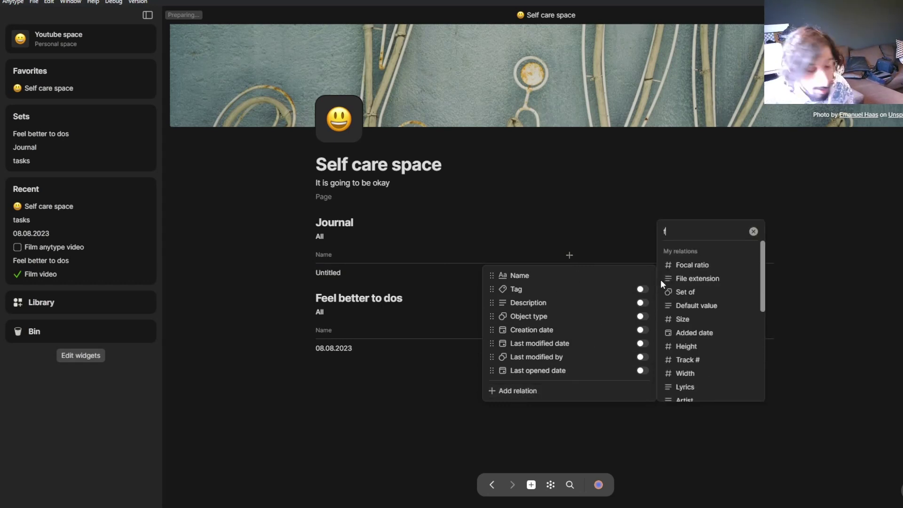
key("BackSpace")
type("test")
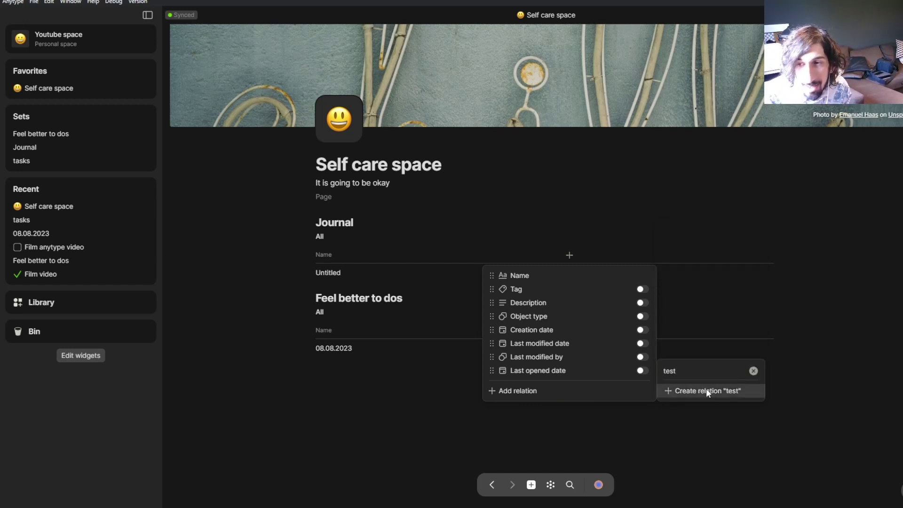
left_click(754, 371)
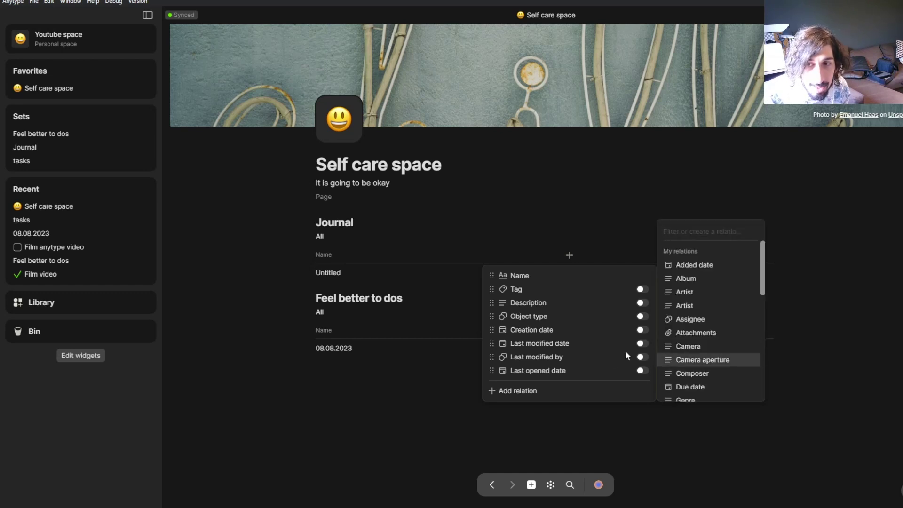
scroll(712, 360, "down", 2)
left_click(689, 339)
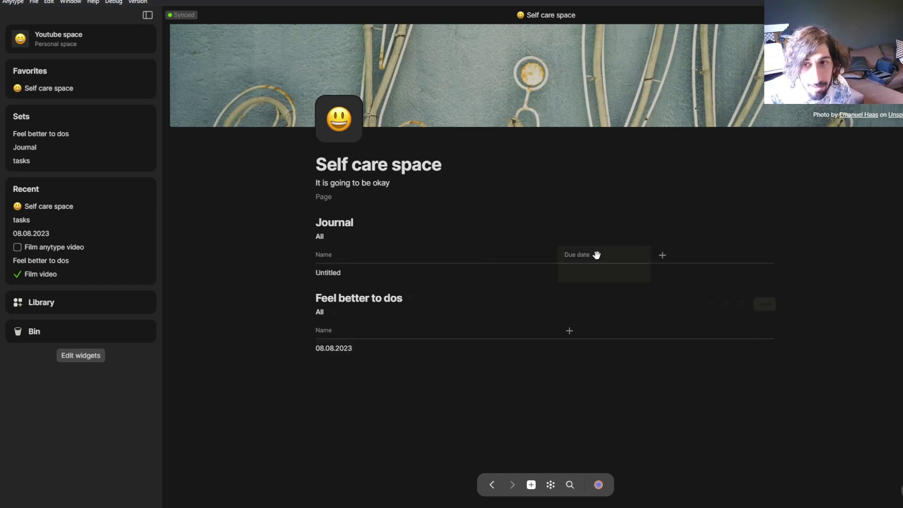
left_click(589, 274)
left_click(648, 369)
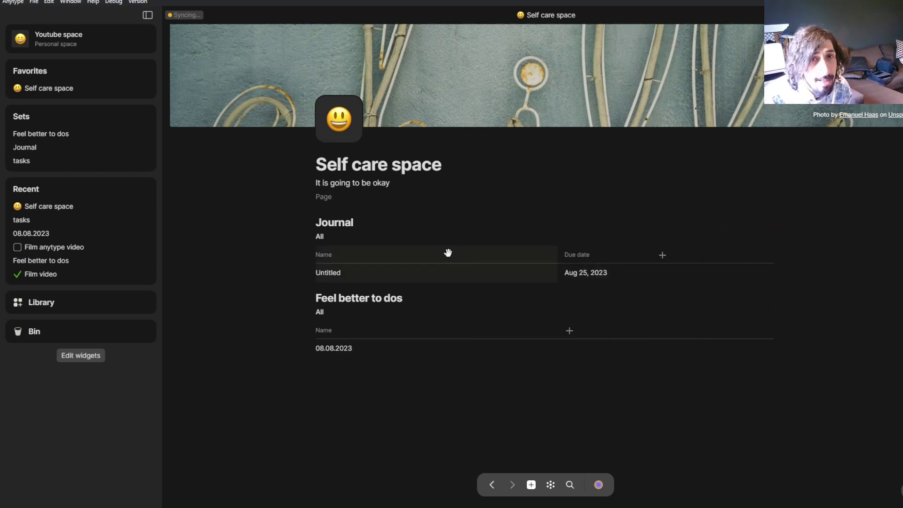
Preview the Untitled journal entry, then hide the Due date column from Journal
mouse_move(421, 55)
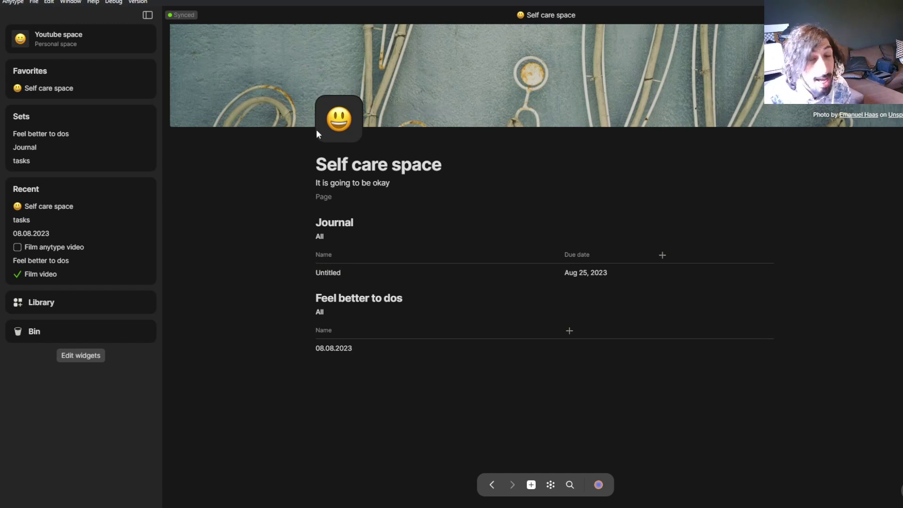
left_click(368, 272)
left_click(218, 230)
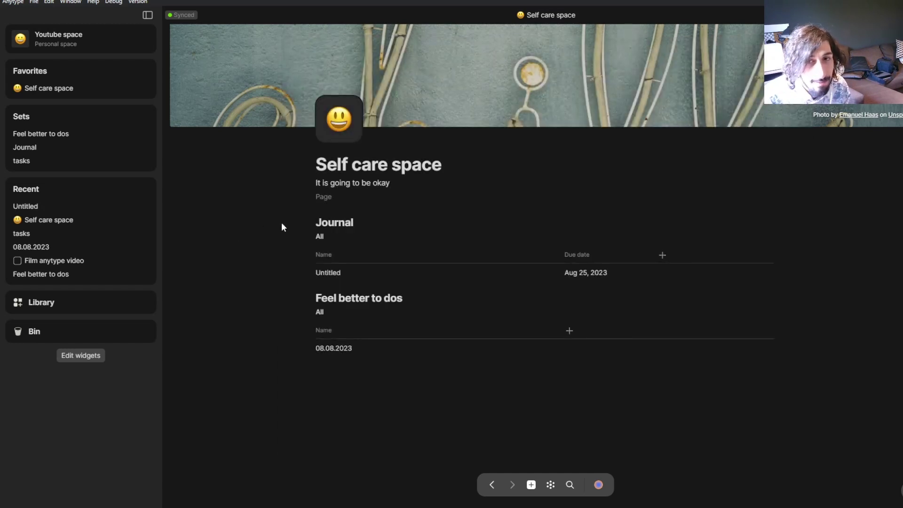
left_click(614, 273)
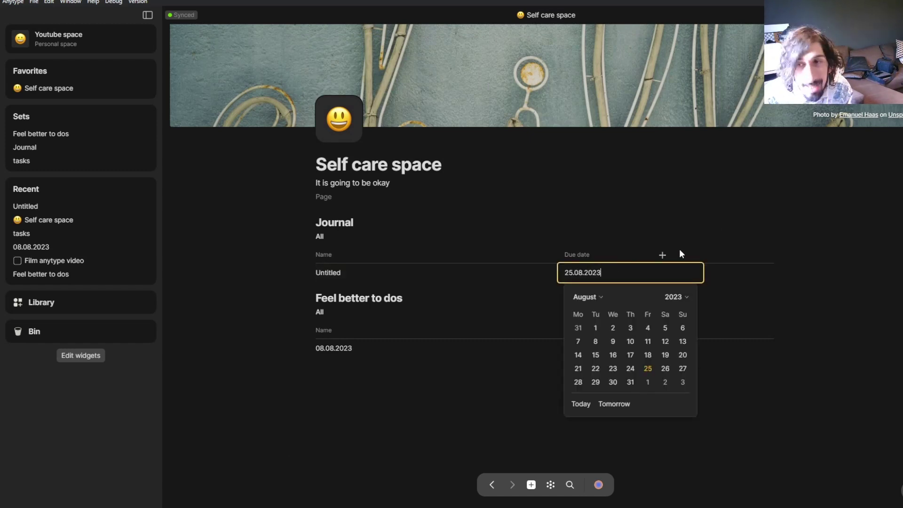
left_click(665, 255)
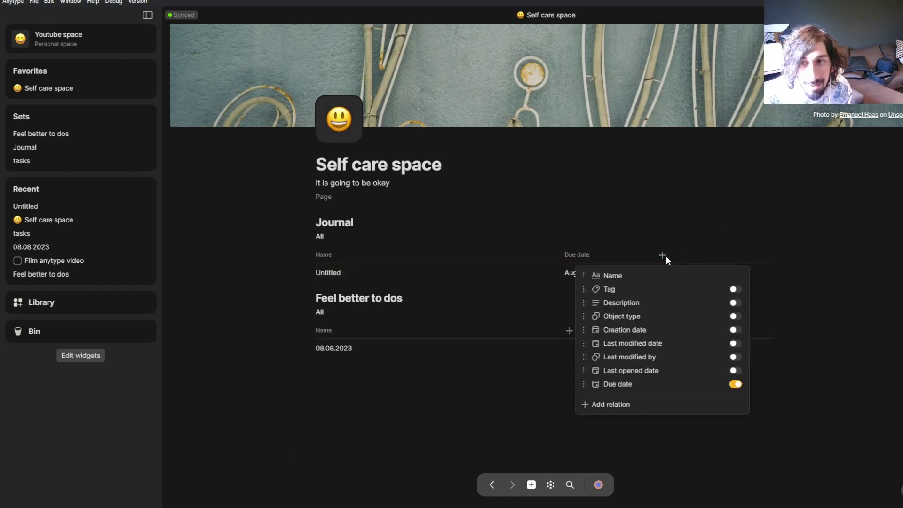
left_click(737, 384)
left_click(523, 222)
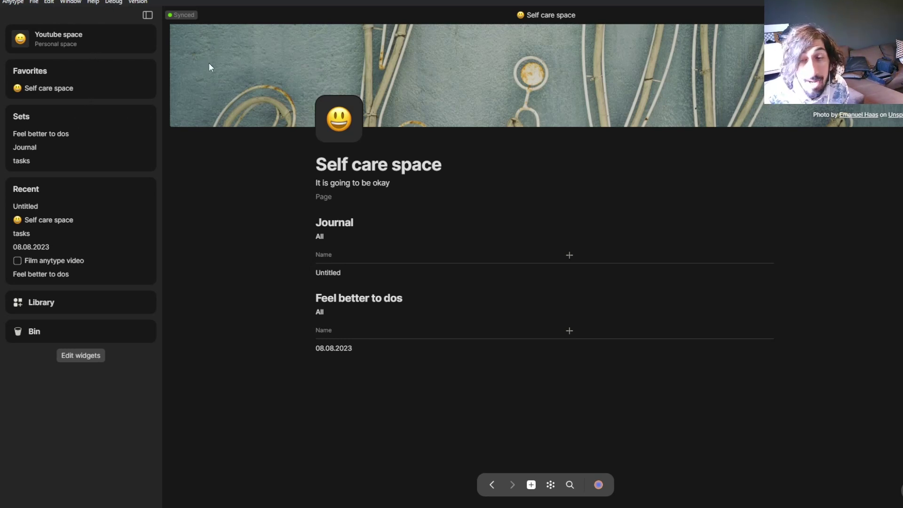
Start an empty text block below the Feel better to dos set
left_click(330, 375)
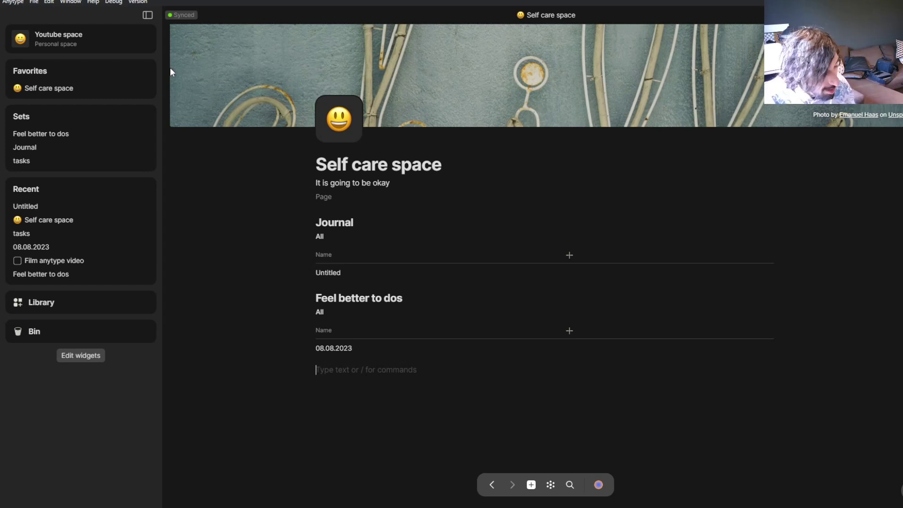
Mention the metal sign image with @, delete that mention, then open the graph view
type("@")
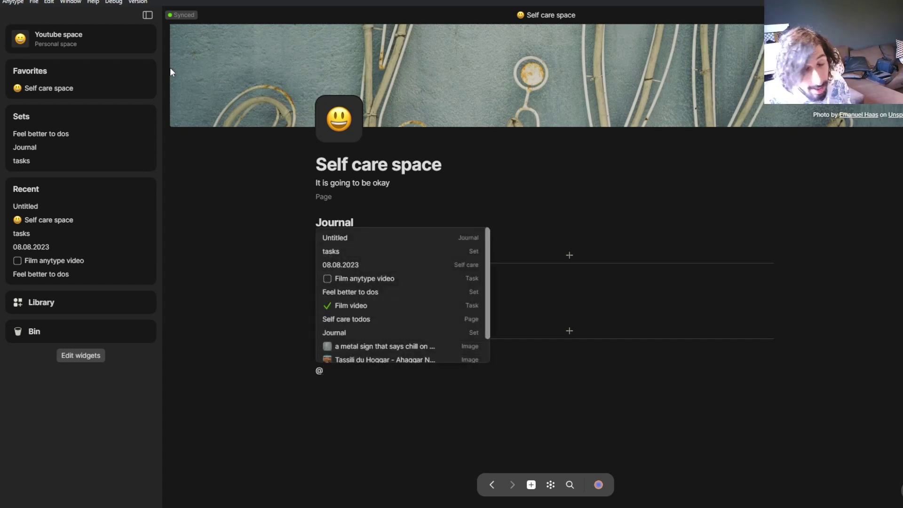
left_click(355, 350)
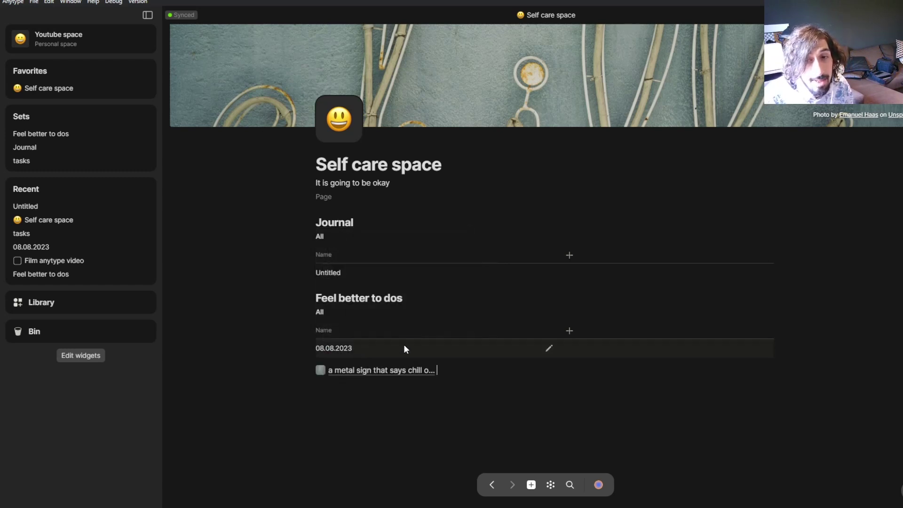
left_click_drag(419, 369, 306, 371)
key("BackSpace")
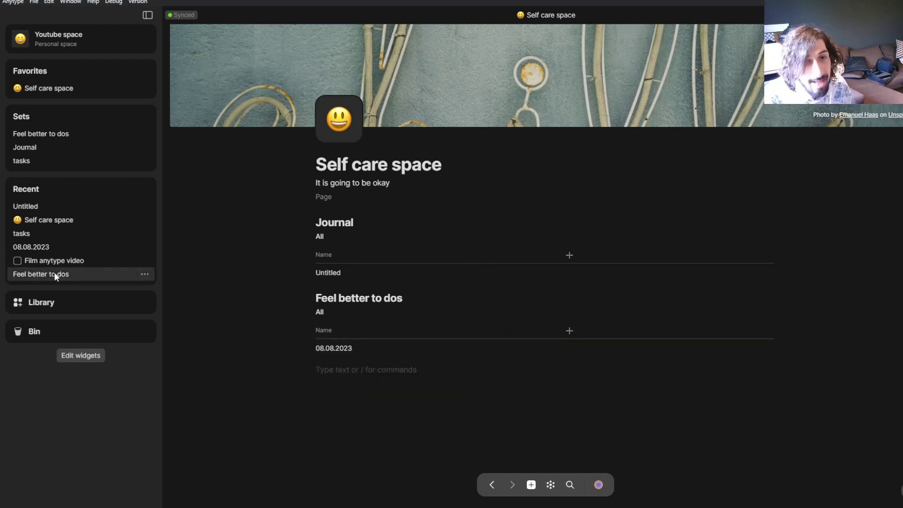
left_click(550, 485)
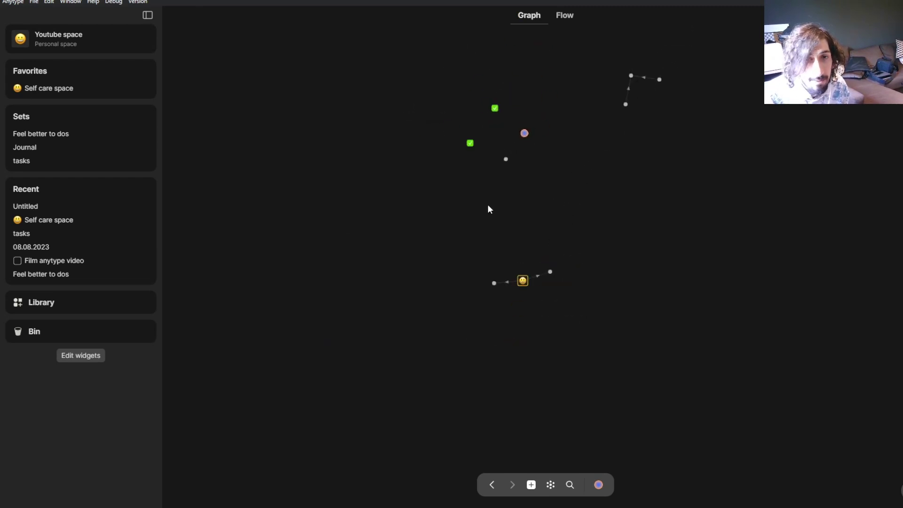
Go back to the Self care space page via Favorites in the sidebar
left_click(44, 88)
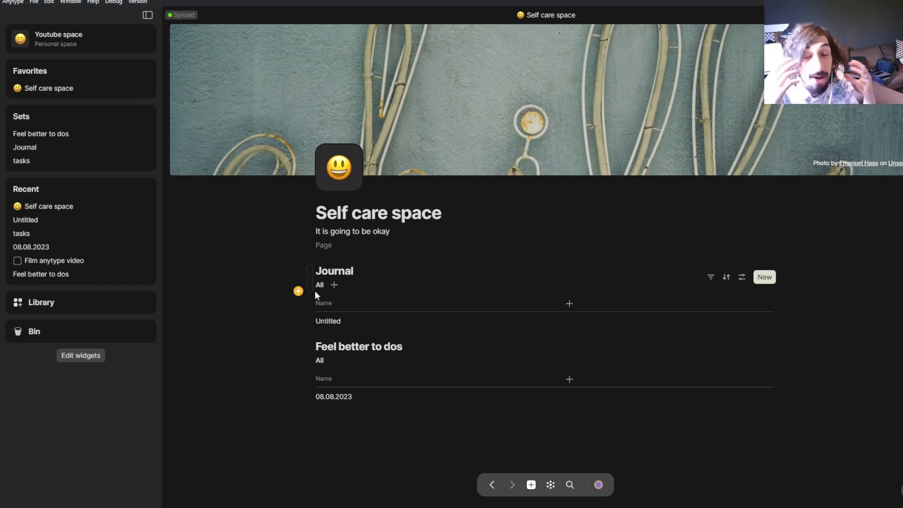
left_click(550, 484)
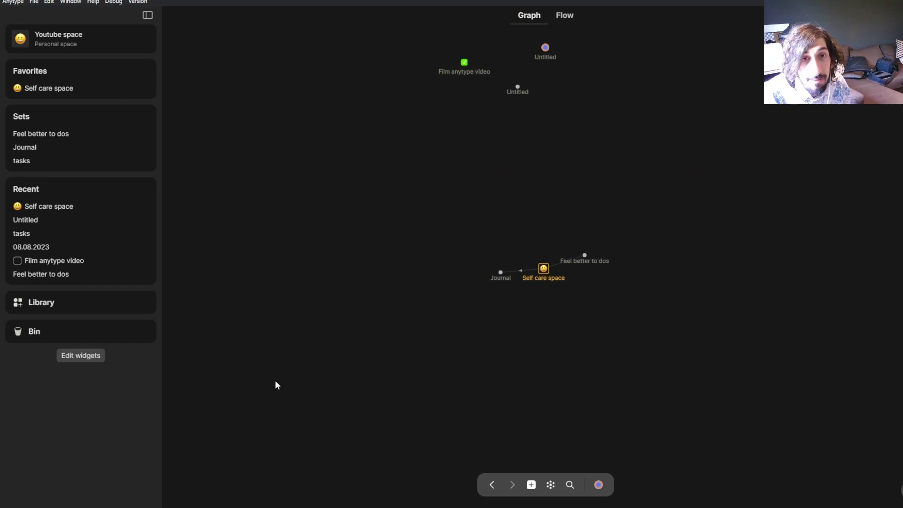
left_click(78, 89)
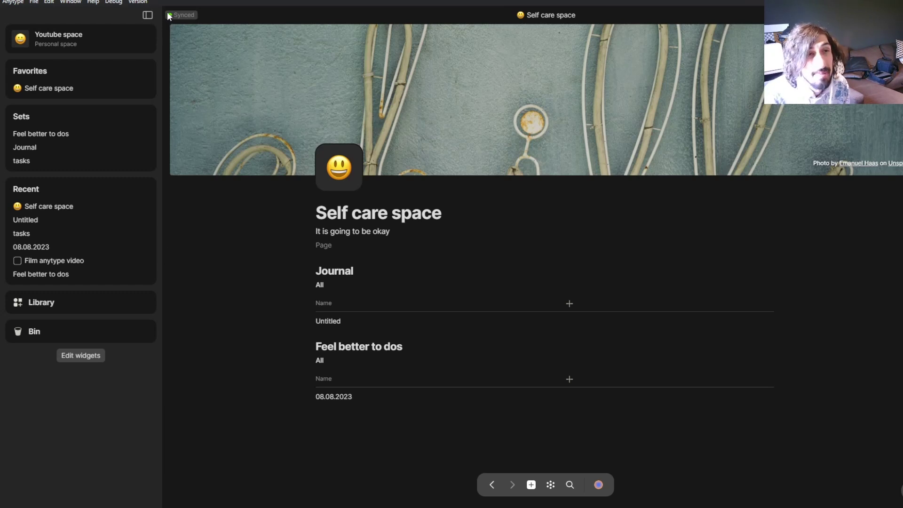
mouse_move(169, 16)
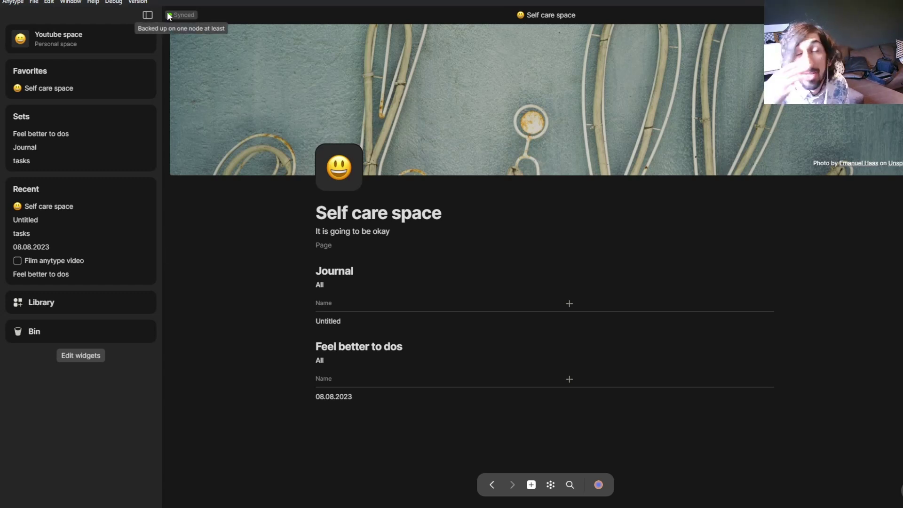